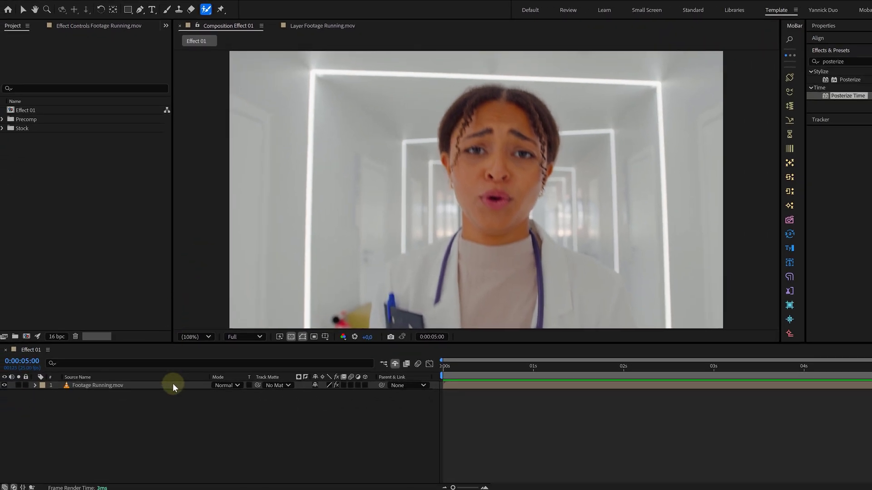
# In the layer view, paint Roto Brush strokes around the doctor's body and head, subtracting background at the shoulder.
pyautogui.doubleClick(173, 385)
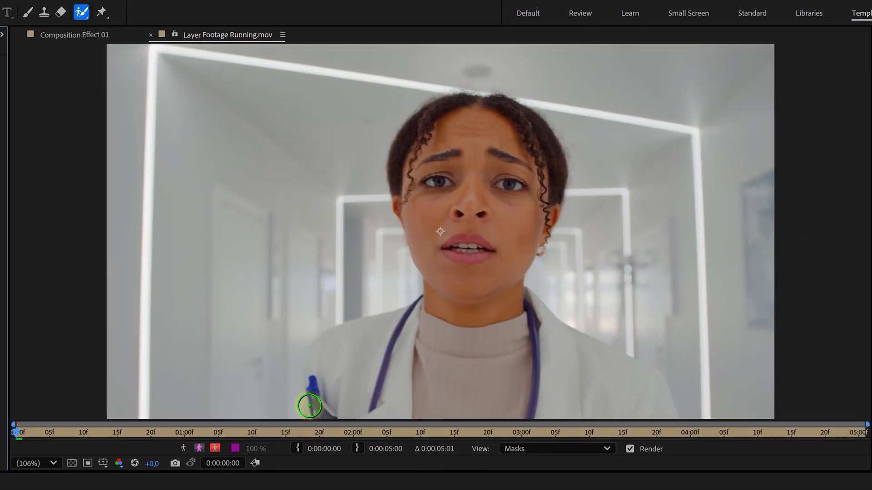
pyautogui.moveTo(333, 353)
pyautogui.mouseDown()
pyautogui.moveTo(458, 227)
pyautogui.moveTo(498, 276)
pyautogui.mouseUp()
pyautogui.keyDown('alt'); pyautogui.moveTo(334, 306); pyautogui.dragTo(377, 227); pyautogui.keyUp('alt')
pyautogui.keyDown('alt'); pyautogui.moveTo(547, 273); pyautogui.dragTo(584, 297); pyautogui.keyUp('alt')
pyautogui.keyDown('alt'); pyautogui.moveTo(612, 328); pyautogui.dragTo(640, 344); pyautogui.keyUp('alt')
# Propagate the doctor's cutout through the clip and freeze it from the clip's end.
pyautogui.press('space')
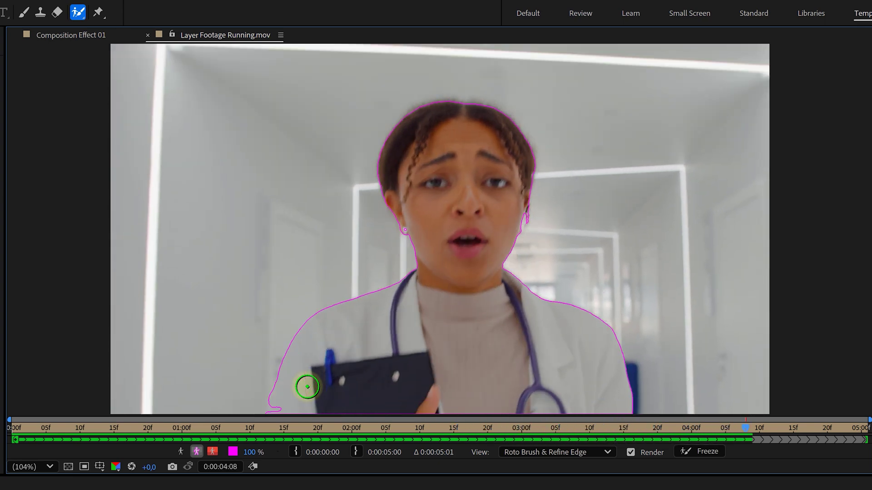
pyautogui.press('End')
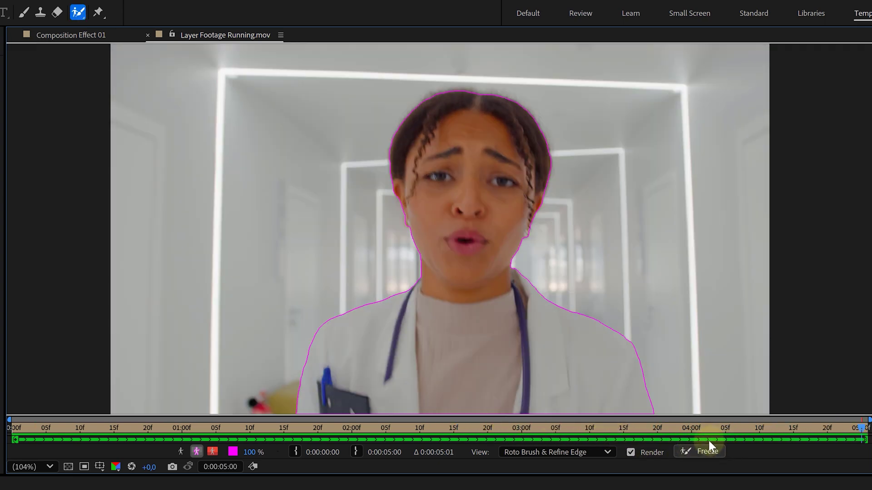
pyautogui.click(700, 451)
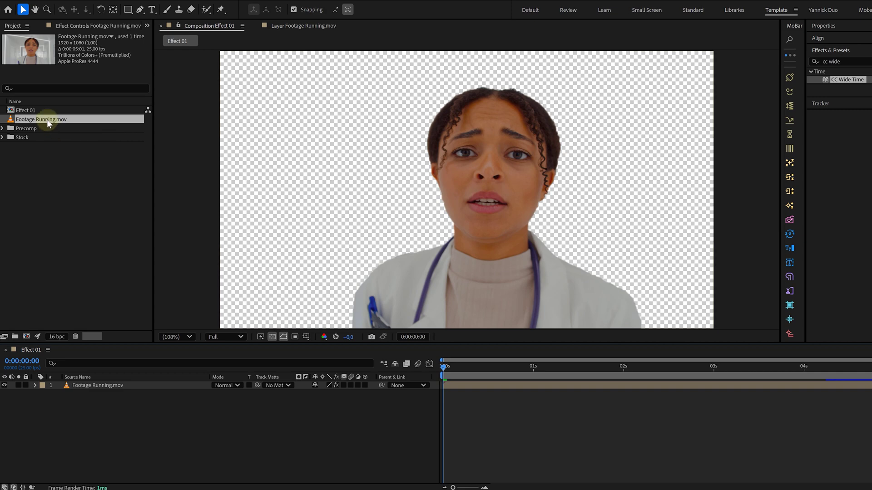
# Add a second copy of Footage Running.mov and apply CC Wide Time to it.
pyautogui.moveTo(48, 119); pyautogui.dragTo(94, 394)
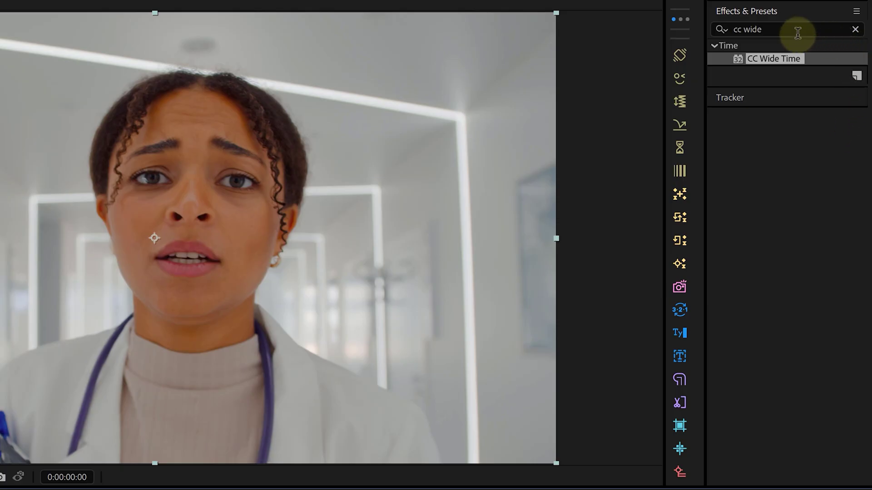
pyautogui.click(743, 56)
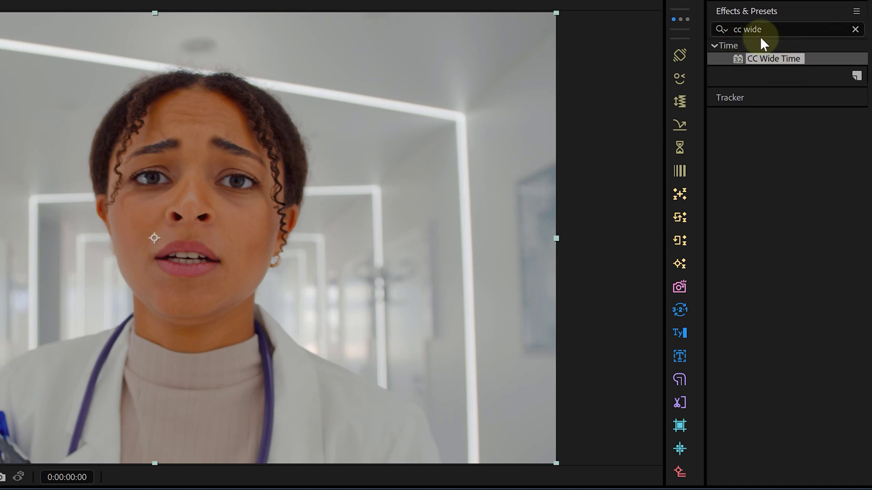
pyautogui.doubleClick(769, 56)
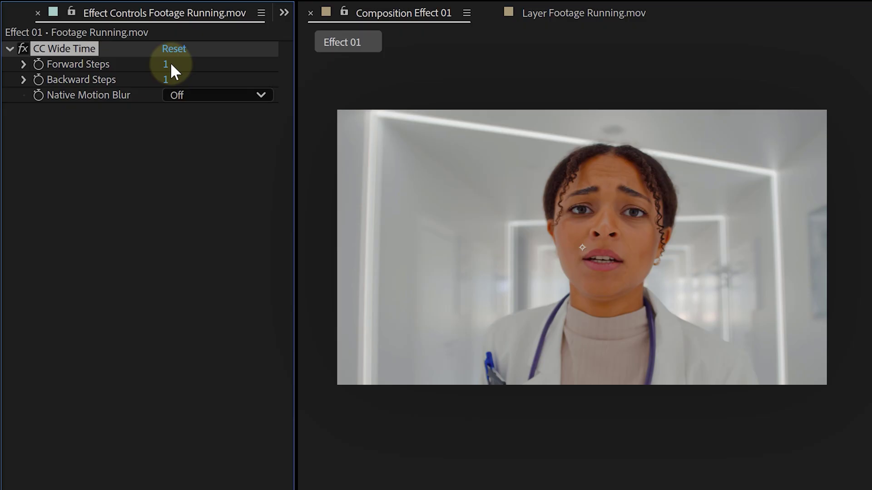
# Set CC Wide Time's steps to 3, then add Posterize Time and edit its frame rate.
pyautogui.click(172, 64)
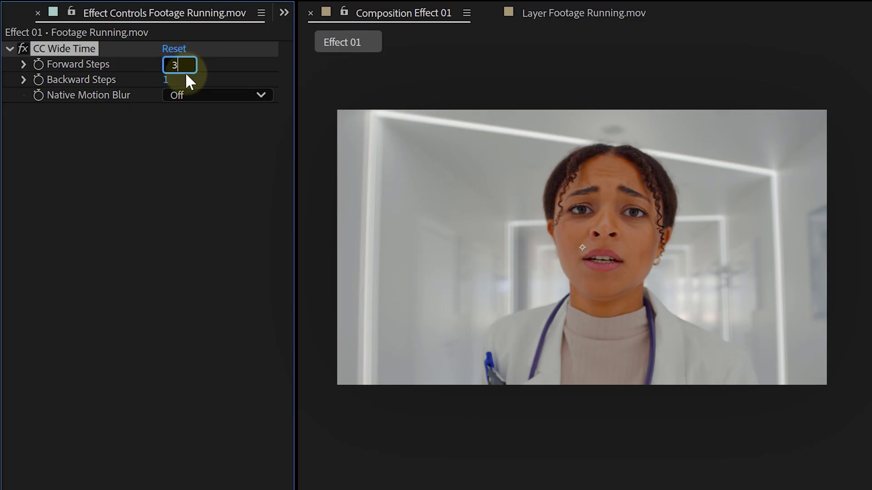
pyautogui.write('3')
pyautogui.press('Return')
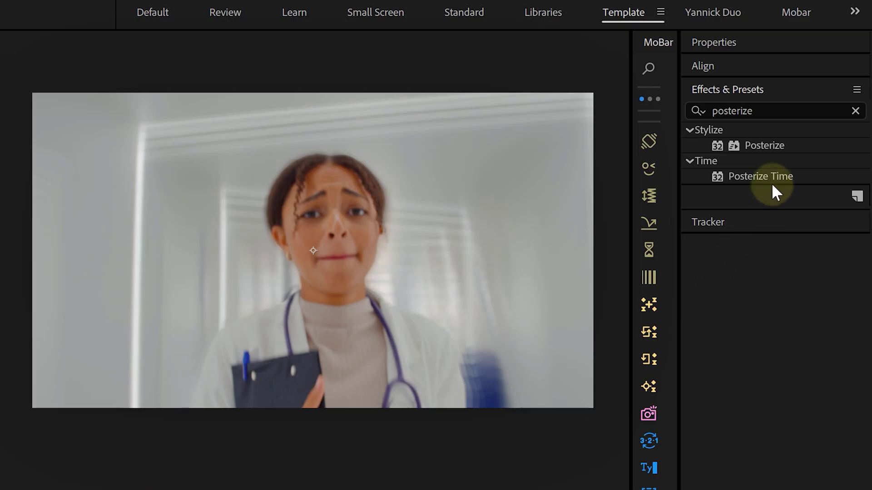
pyautogui.click(773, 178)
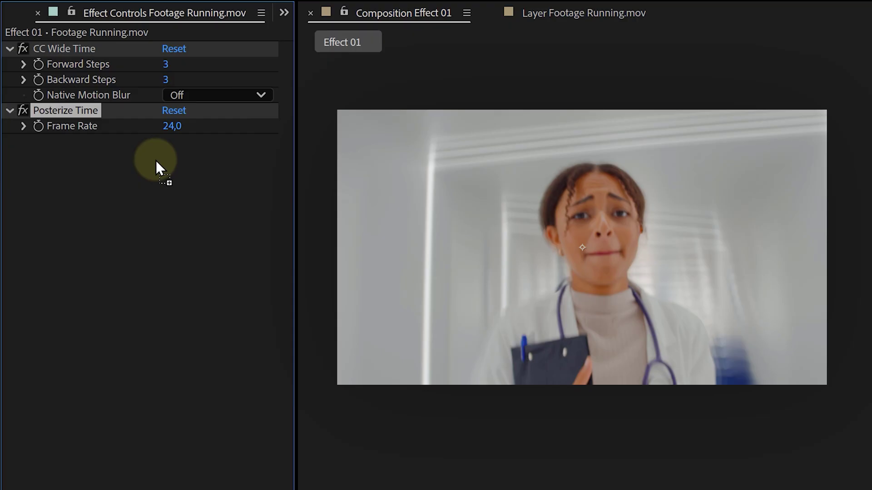
pyautogui.click(177, 127)
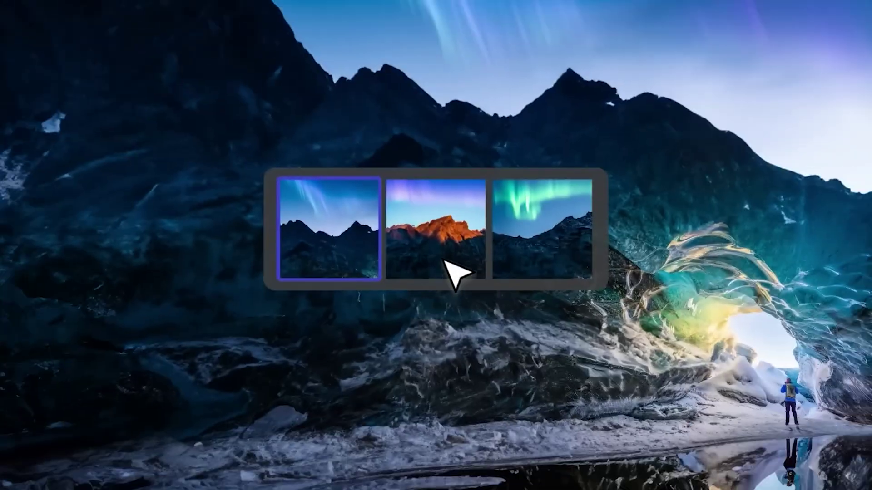
# Try the orange mountain sky, then the green aurora sky, and set the time to 0:00:00:00.
pyautogui.click(445, 262)
pyautogui.click(539, 243)
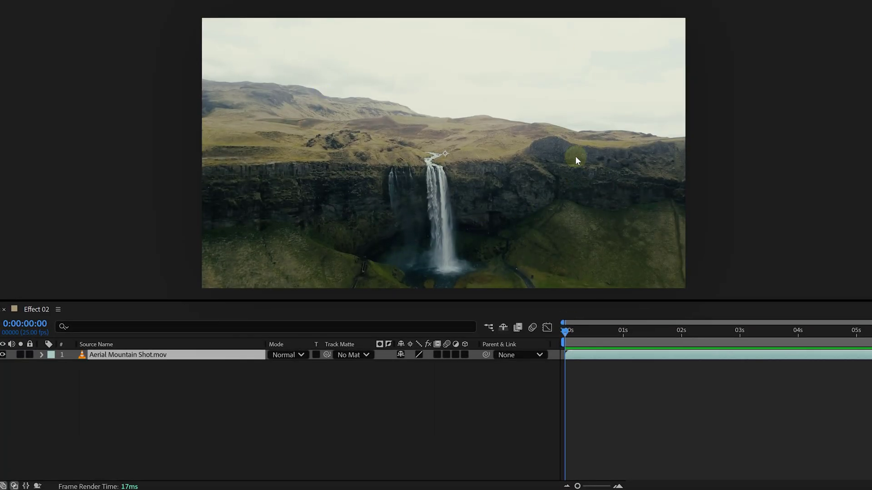
pyautogui.click(567, 333)
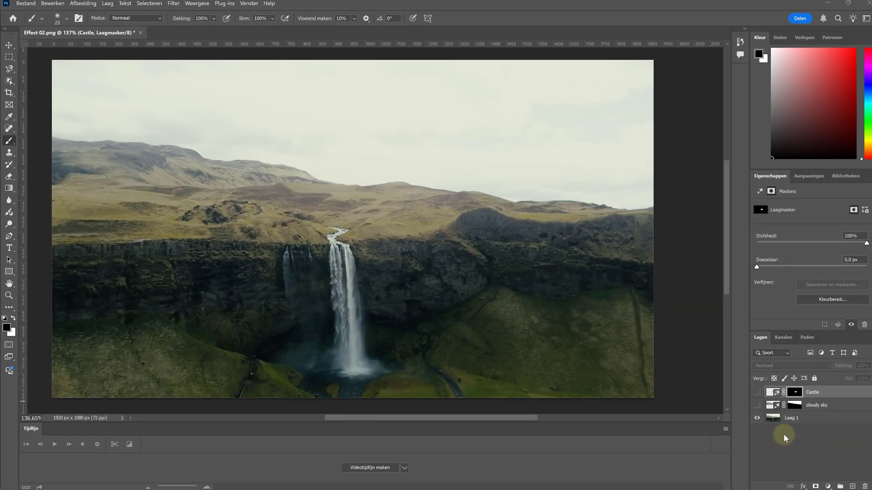
# Toggle the Castle layer's visibility on, off, and back on so it shows.
pyautogui.click(756, 392)
pyautogui.click(757, 392)
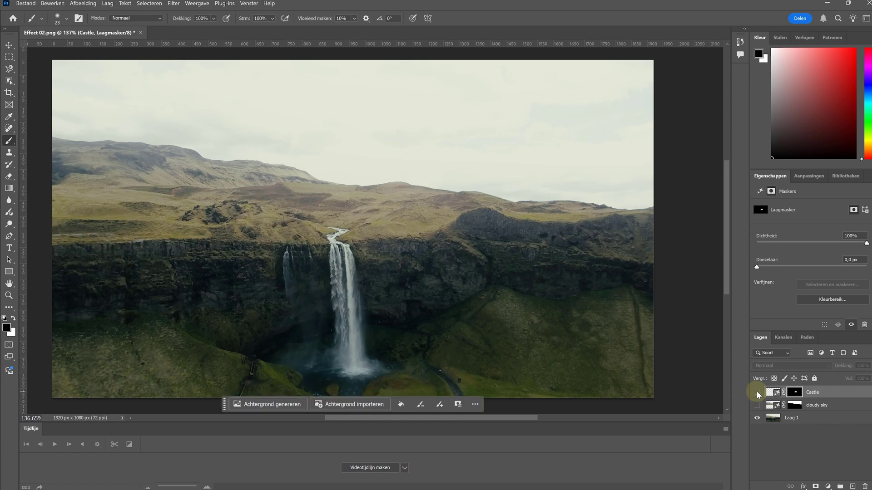
pyautogui.click(756, 392)
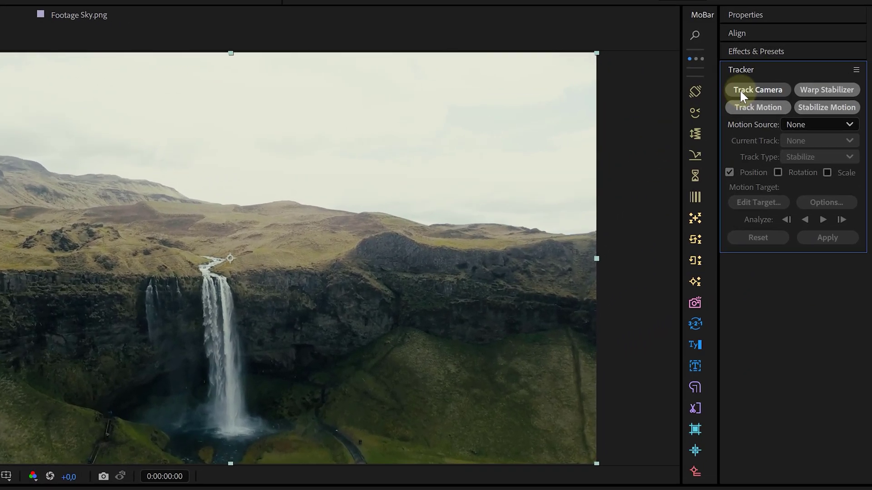
# Track the camera, set ground plane and origin on the chosen points, and select a point beside the castle.
pyautogui.click(772, 84)
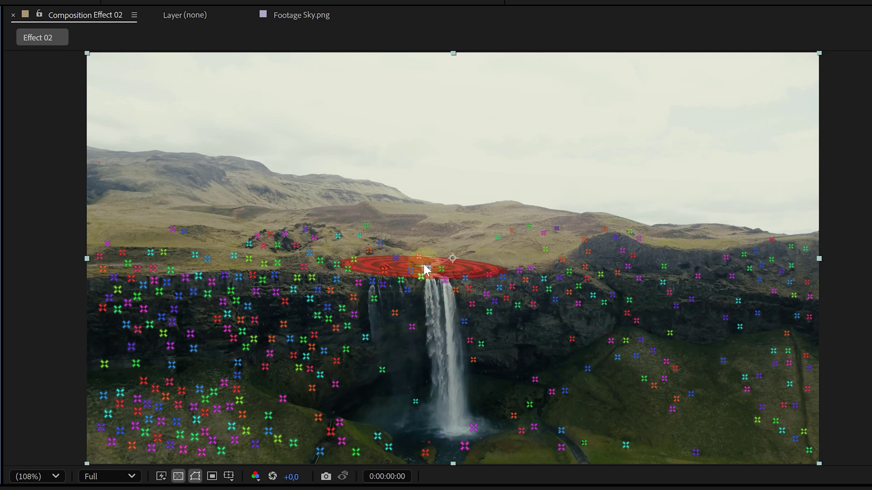
pyautogui.rightClick(424, 265)
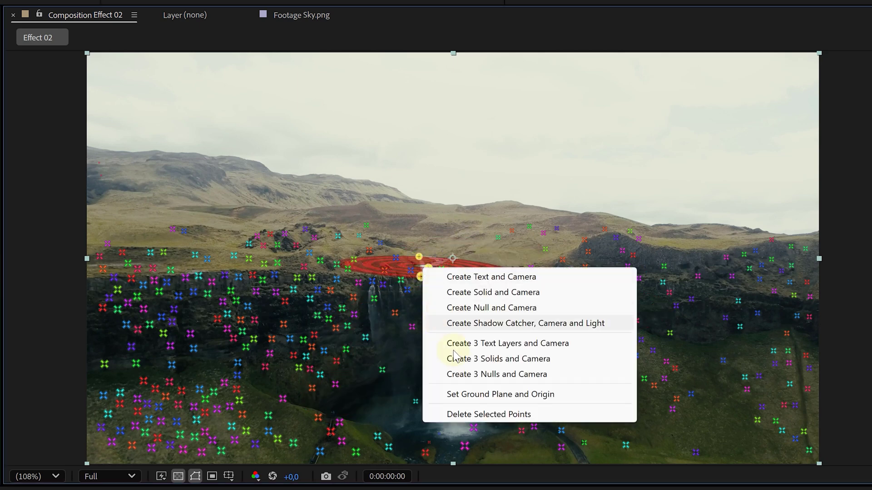
pyautogui.click(487, 396)
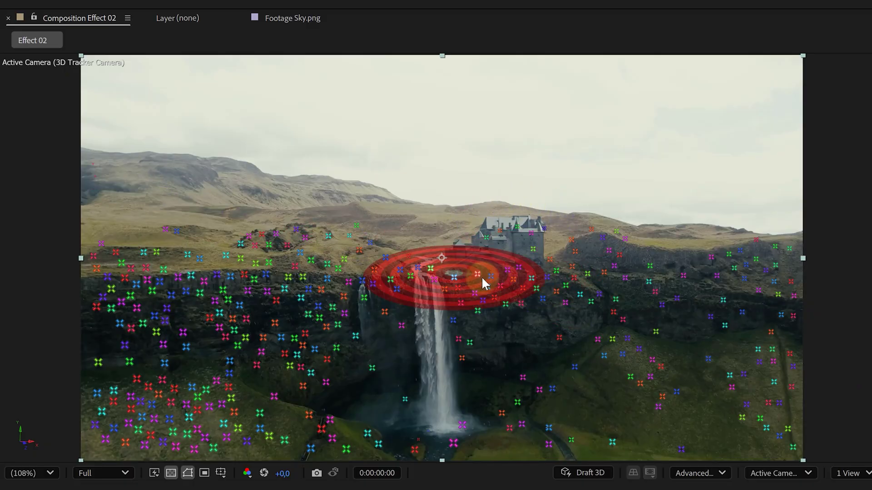
pyautogui.click(506, 270)
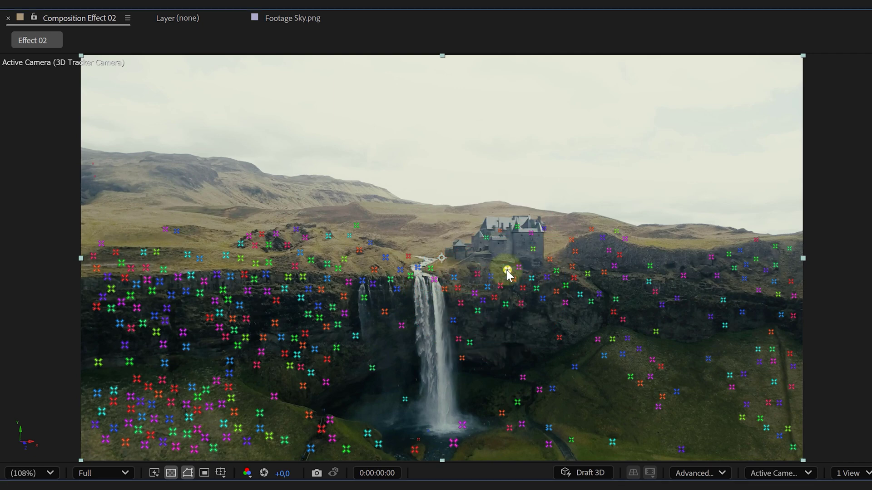
# Create a null and camera at the selected track point and expand the null's transform properties.
pyautogui.rightClick(507, 274)
pyautogui.click(547, 309)
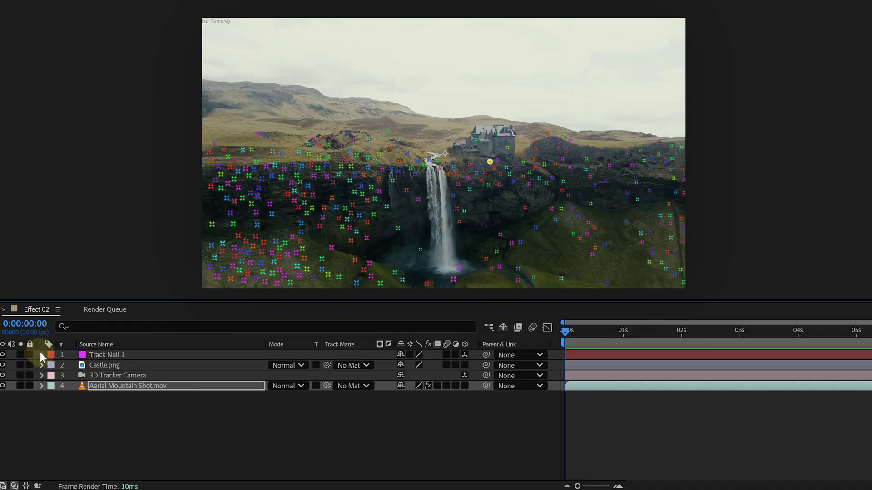
pyautogui.click(40, 353)
pyautogui.click(69, 366)
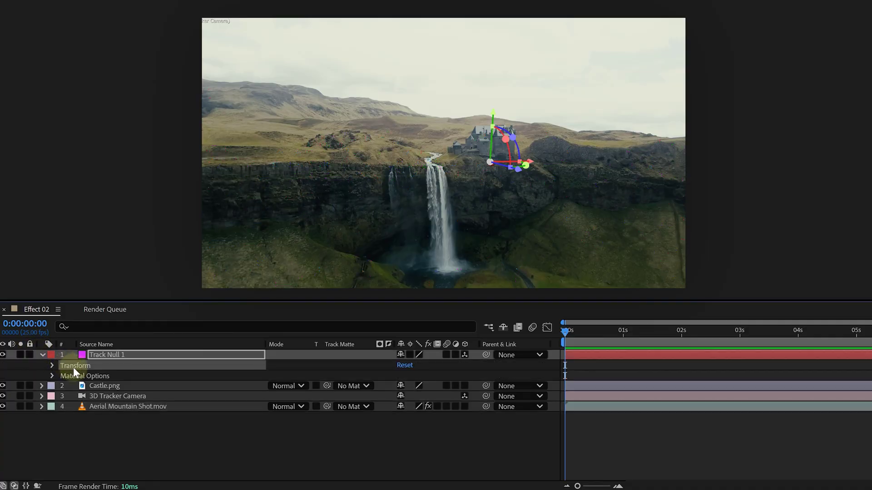
# Make Castle.png a 3D layer, reveal Anchor Point and Scale, and shift anchor X to 1131.
pyautogui.click(192, 386)
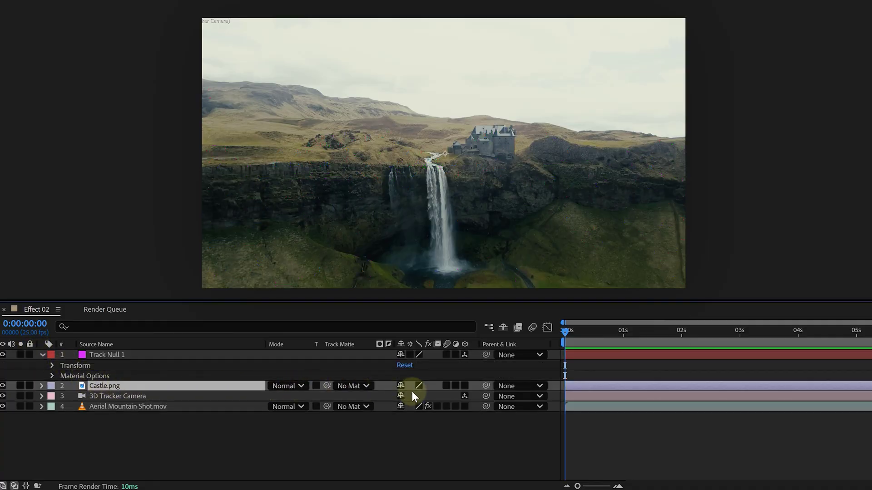
pyautogui.click(463, 386)
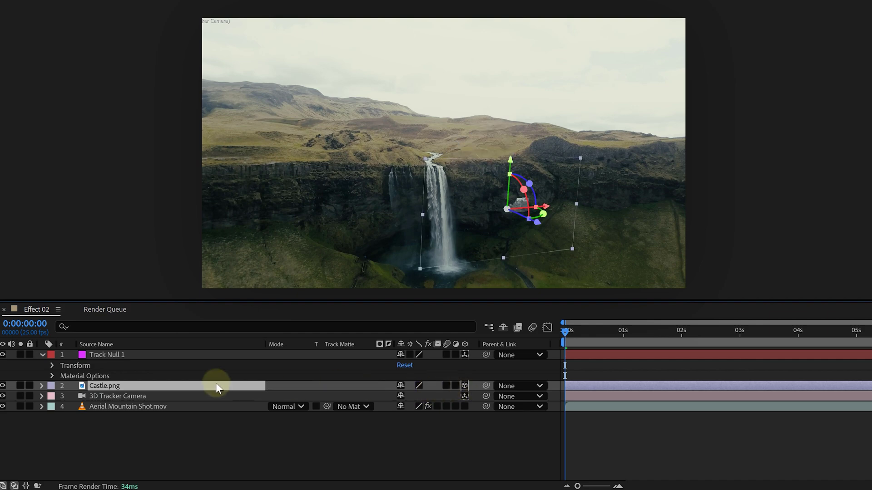
pyautogui.press('a')
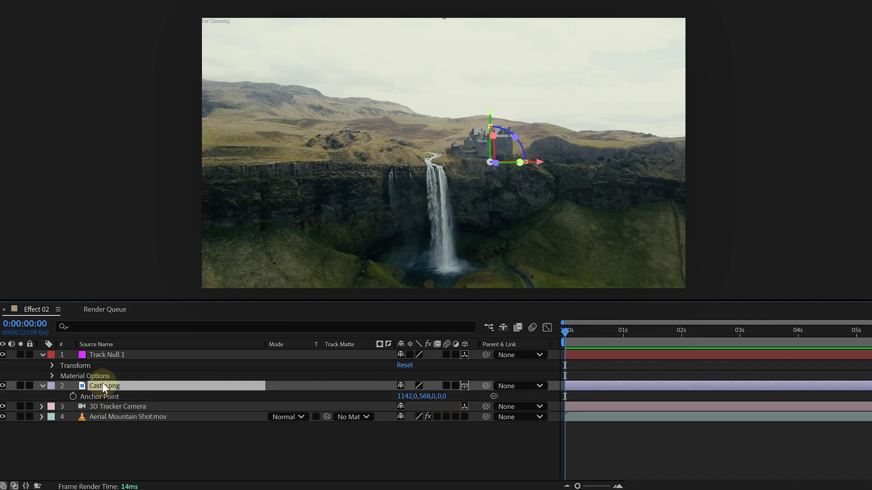
pyautogui.hotkey('shift', 's')
pyautogui.moveTo(406, 397); pyautogui.dragTo(428, 406)
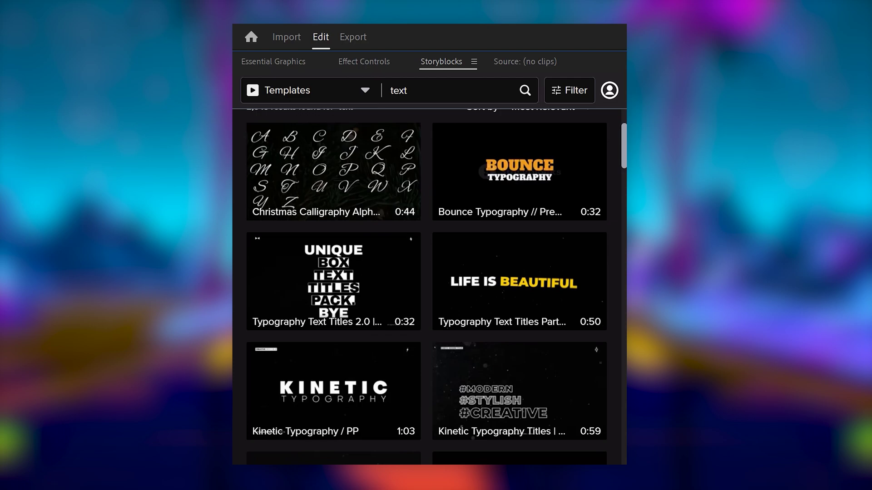
# Scroll down through the Storyblocks 'text' template results.
pyautogui.scroll(-4, 427, 286)
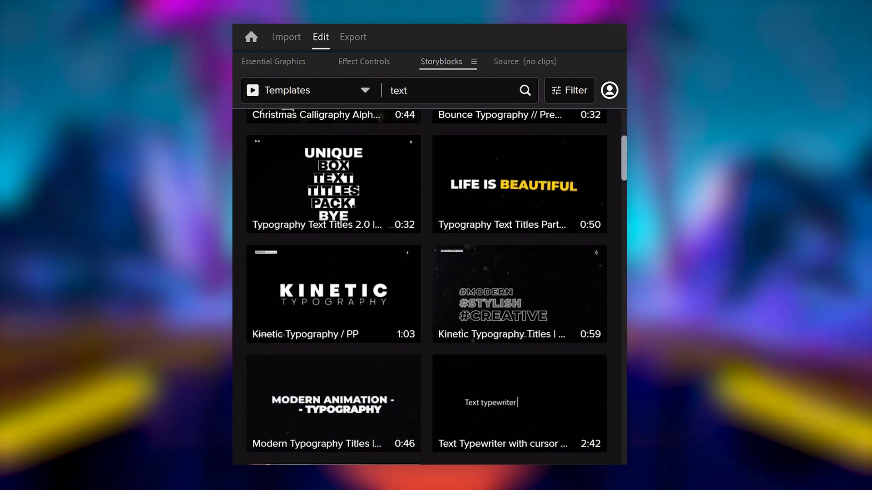
pyautogui.scroll(-3, 427, 286)
pyautogui.moveTo(404, 216)
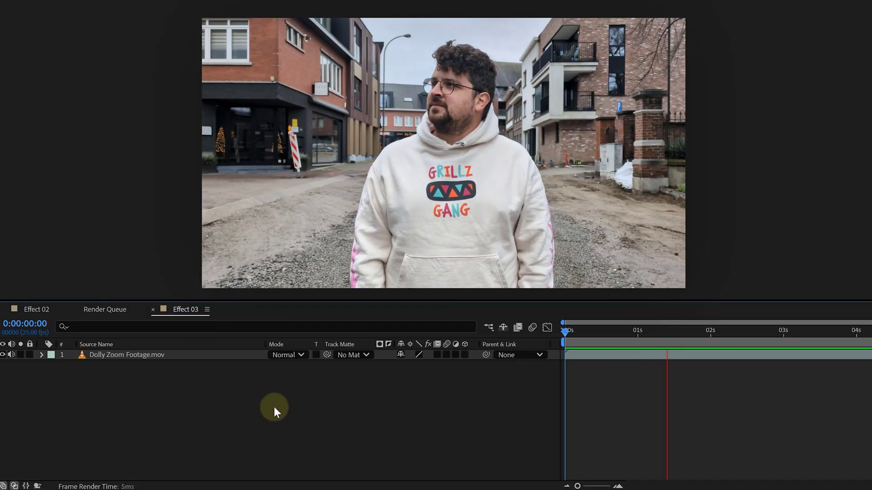
# Play and scrub the dolly-zoom footage, then maximize the Composition viewer and show rulers with Ctrl+R.
pyautogui.press('space')
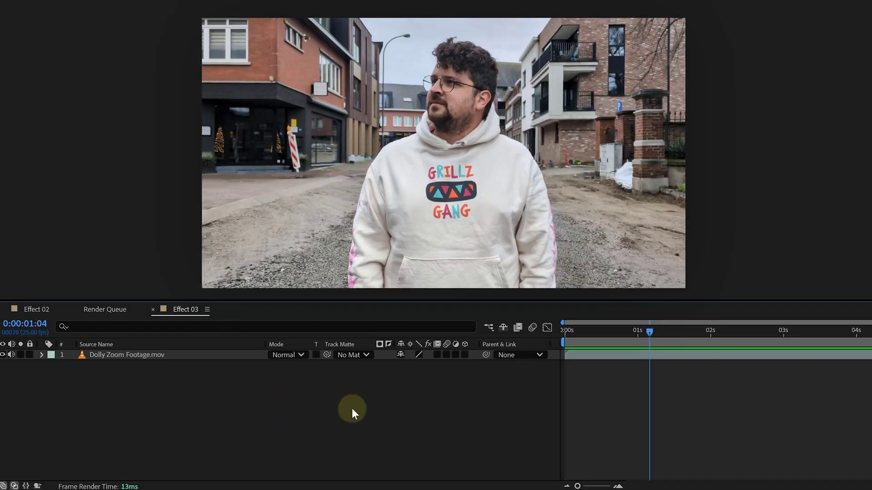
pyautogui.moveTo(645, 331); pyautogui.dragTo(565, 337)
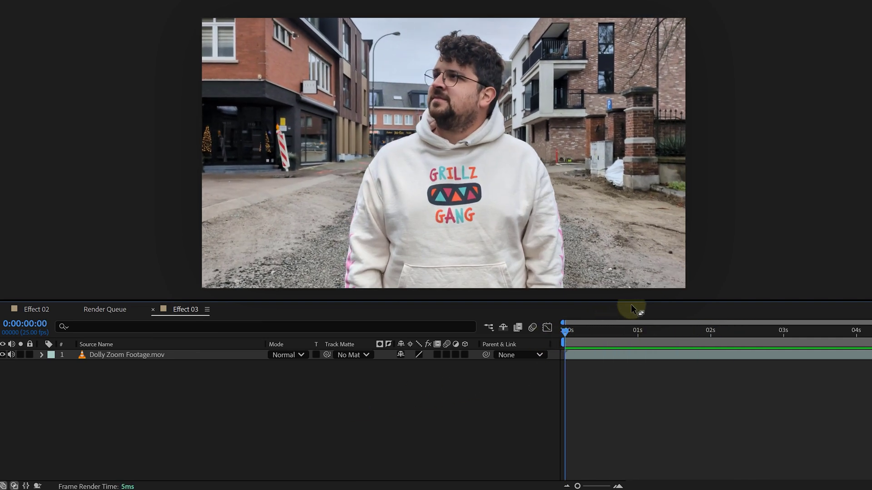
pyautogui.press('`')
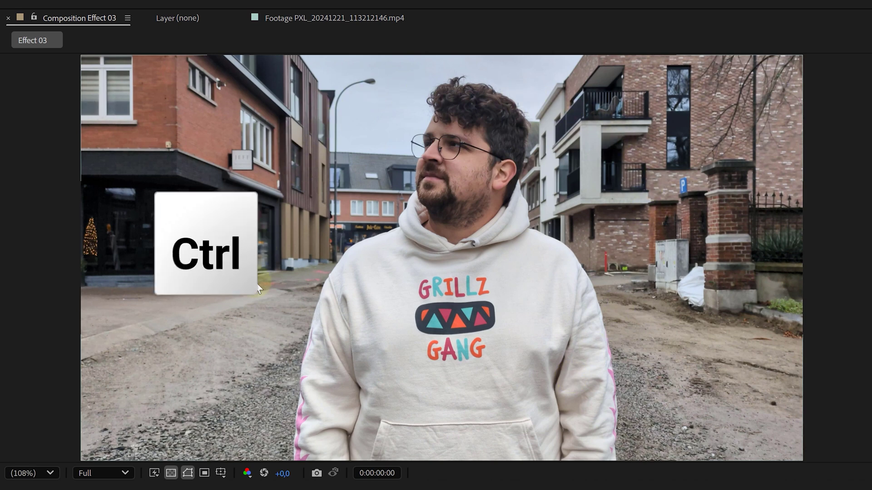
pyautogui.hotkey('ctrl', 'r')
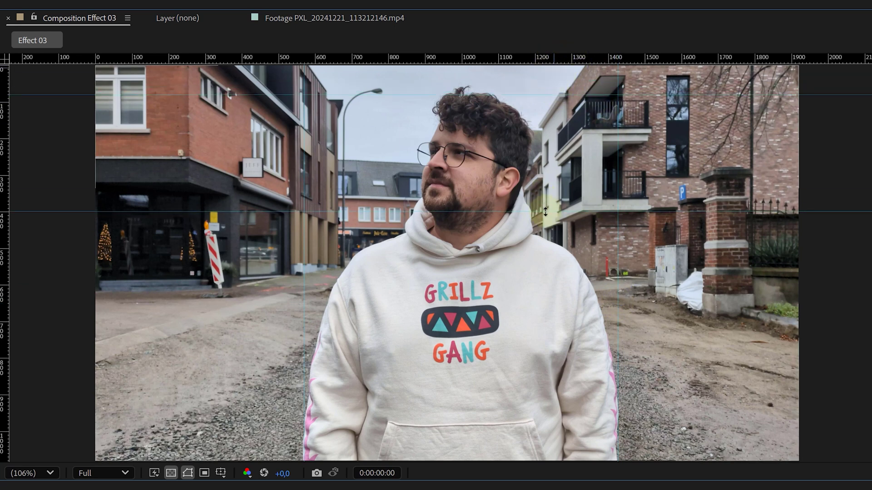
# Set starting Position and Scale keyframes on Dolly Zoom Footage.mov and move the playhead to about 7 seconds.
pyautogui.click(576, 355)
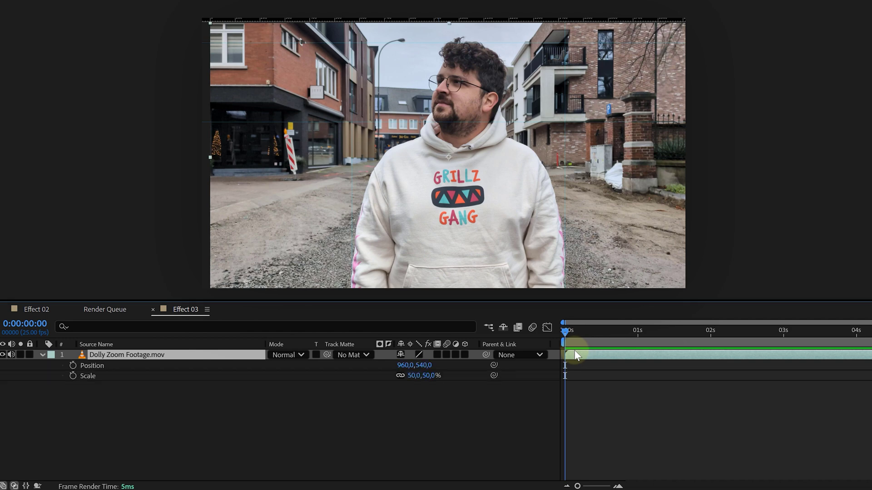
pyautogui.click(73, 366)
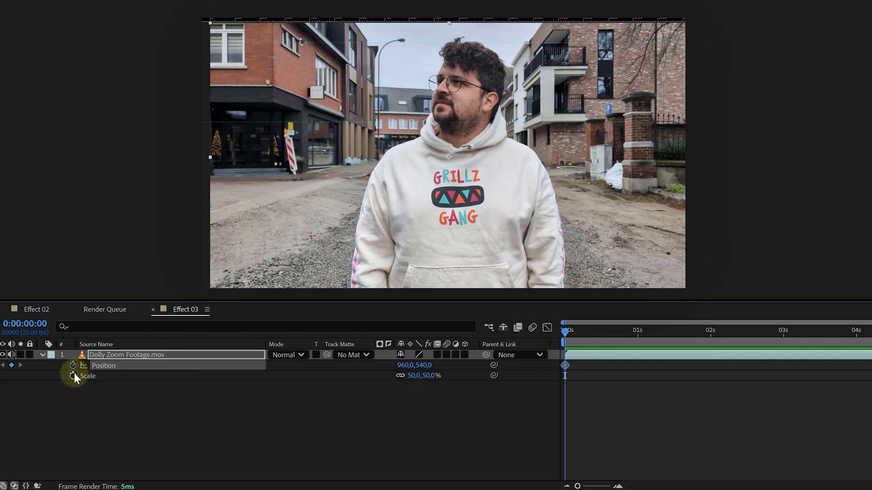
pyautogui.click(73, 375)
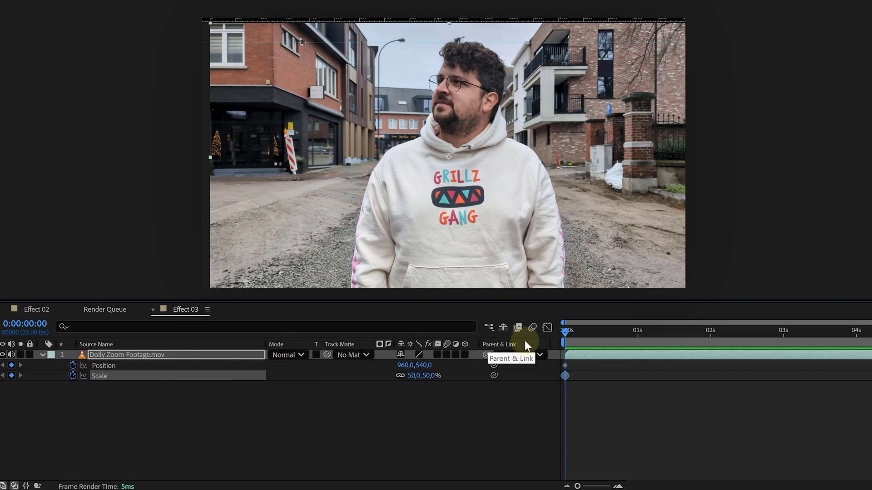
pyautogui.moveTo(565, 336); pyautogui.dragTo(870, 359)
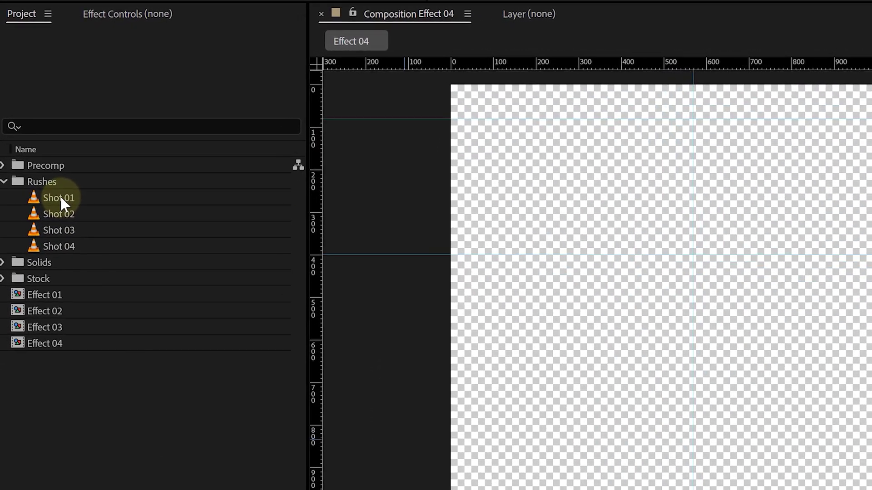
# Select Shot 01 and drop it onto the Create a New Composition button.
pyautogui.click(35, 131)
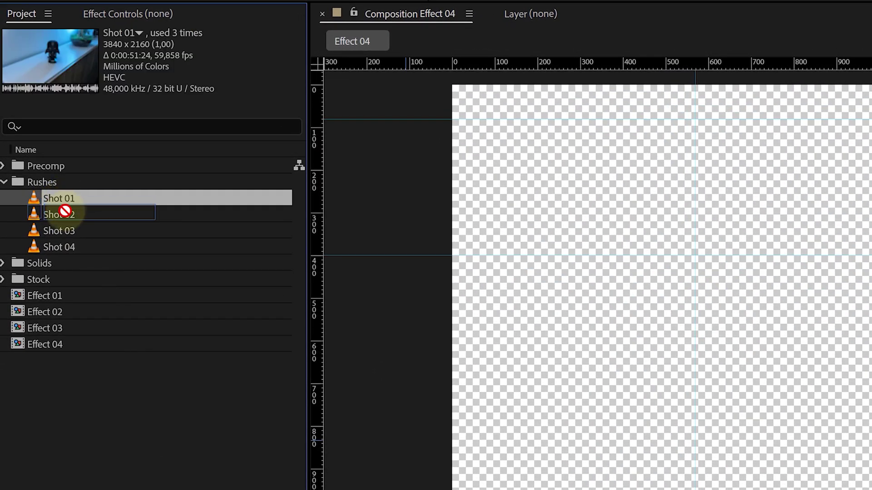
pyautogui.moveTo(65, 213)
pyautogui.mouseDown()
pyautogui.moveTo(80, 328)
pyautogui.moveTo(87, 286)
pyautogui.moveTo(64, 199)
pyautogui.moveTo(48, 214)
pyautogui.mouseUp()
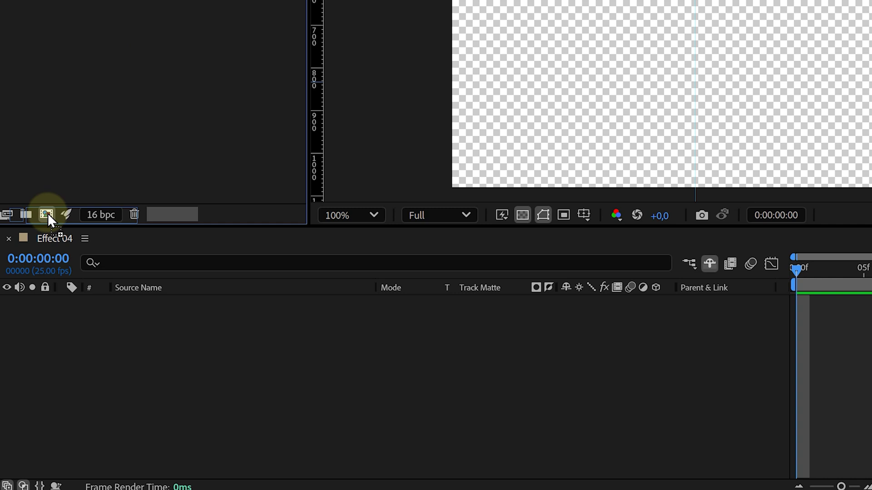
pyautogui.moveTo(48, 213); pyautogui.dragTo(47, 214)
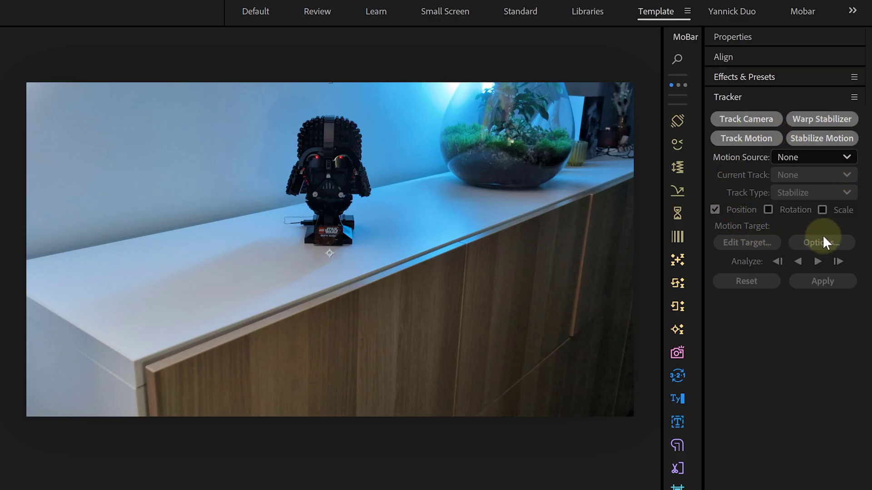
# Stabilize Shot 01's position by tracking a point on the helmet, applied on X and Y.
pyautogui.click(800, 141)
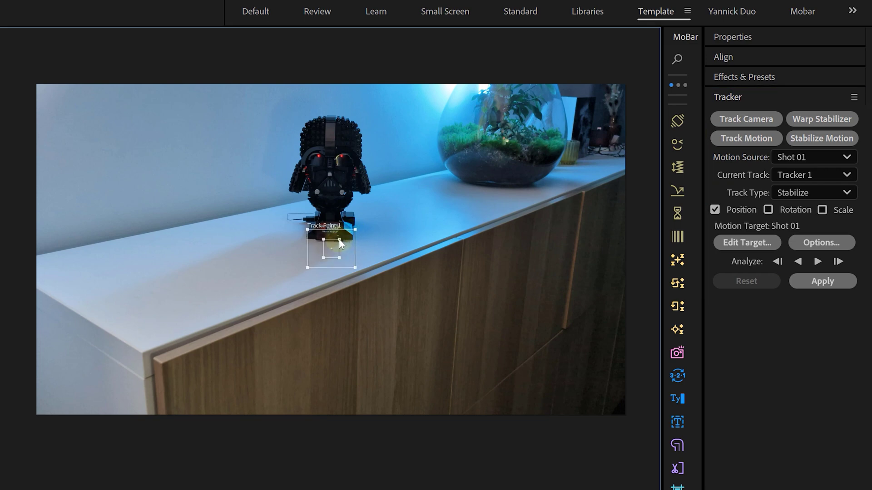
pyautogui.moveTo(335, 250); pyautogui.dragTo(332, 172)
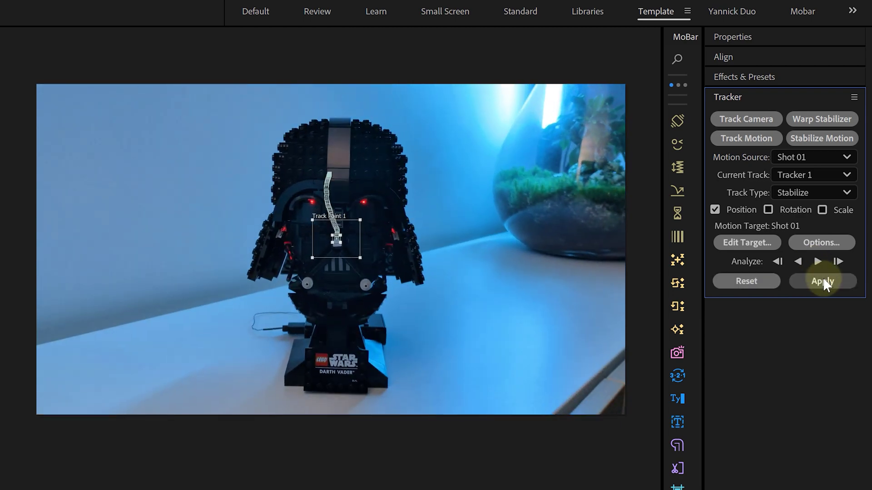
pyautogui.click(824, 279)
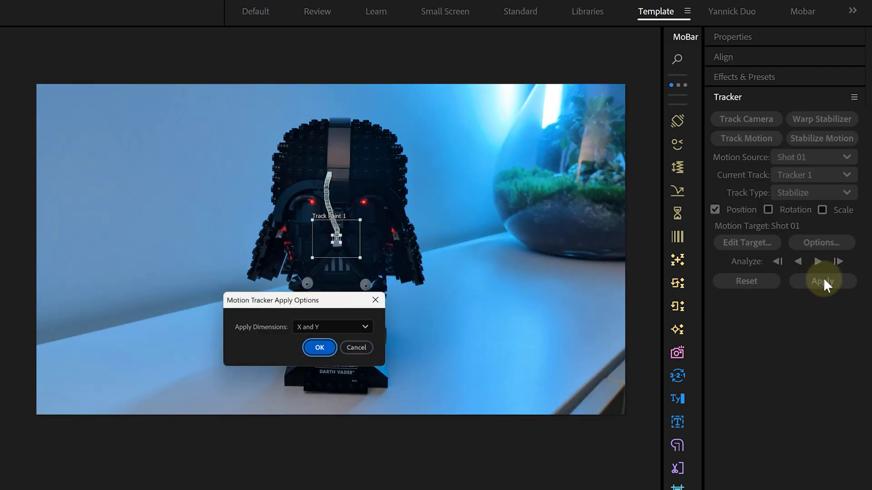
pyautogui.click(320, 348)
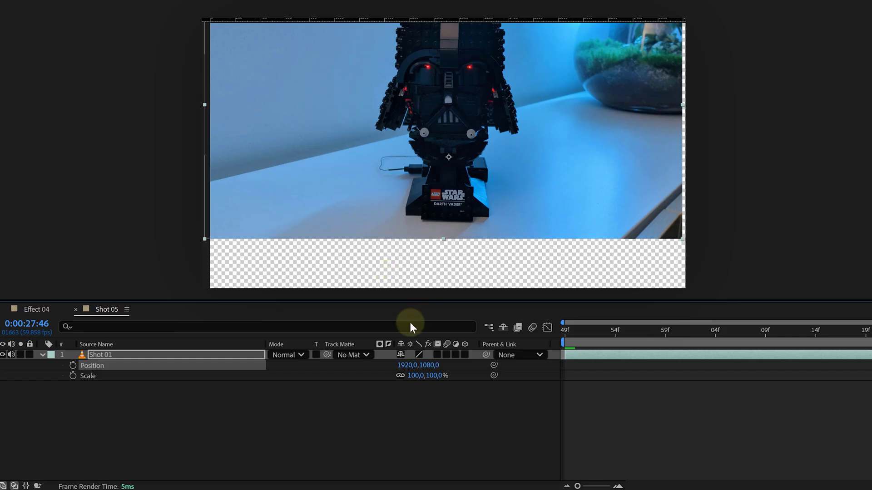
# Scale the stabilized Shot 01 layer to 143% to hide the empty edges.
pyautogui.click(413, 376)
pyautogui.write('143')
pyautogui.press('Return')
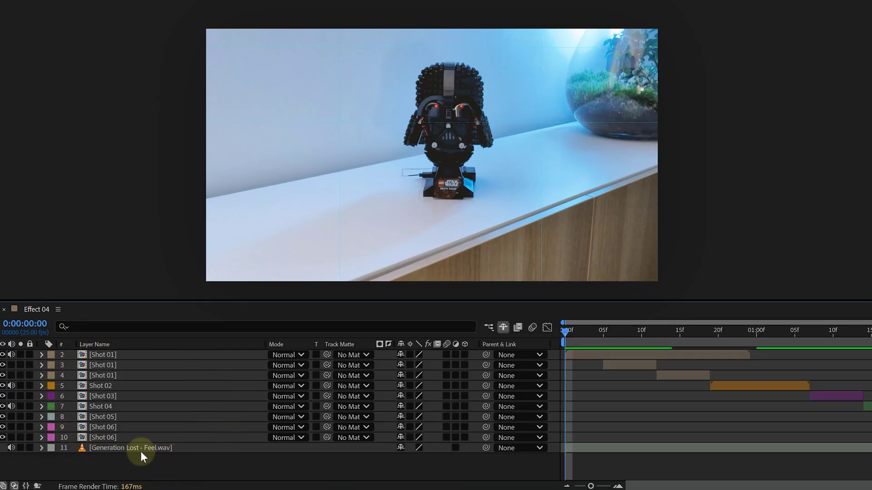
# Enable Time Remapping on layer 2, the first Shot 01 layer.
pyautogui.rightClick(130, 355)
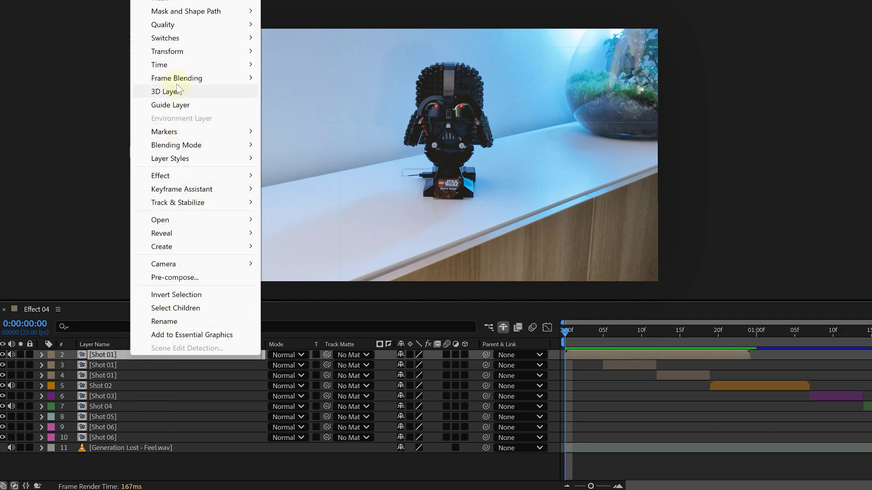
pyautogui.moveTo(250, 64)
pyautogui.click(318, 65)
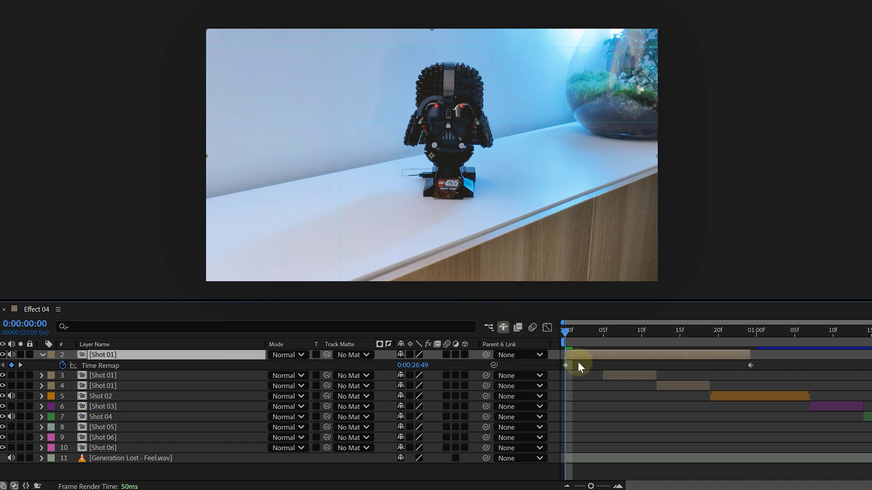
# Pull the end time-remap keyframe and the layer's out point in to 5 frames.
pyautogui.press('space')
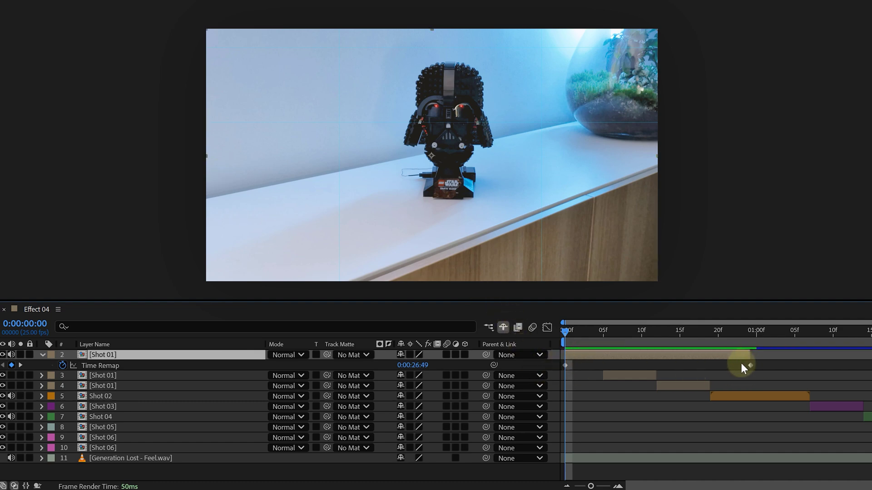
pyautogui.moveTo(751, 366); pyautogui.dragTo(603, 366)
pyautogui.moveTo(747, 355); pyautogui.dragTo(603, 355)
pyautogui.press('space')
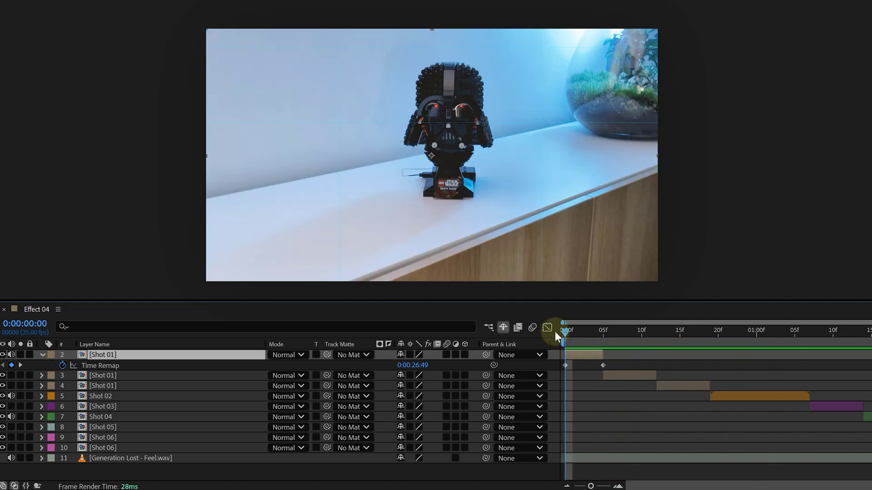
# Apply Easy Ease to Shot 01's time-remap keyframes.
pyautogui.rightClick(565, 366)
pyautogui.moveTo(613, 362)
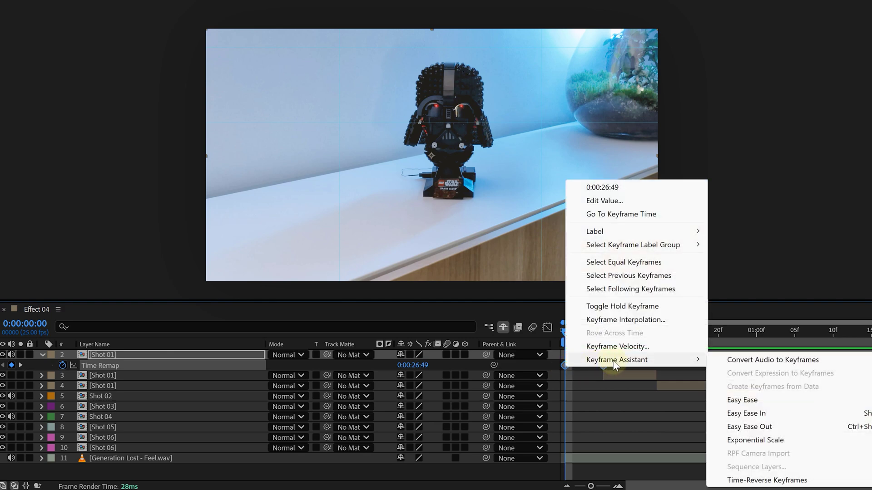
pyautogui.click(747, 401)
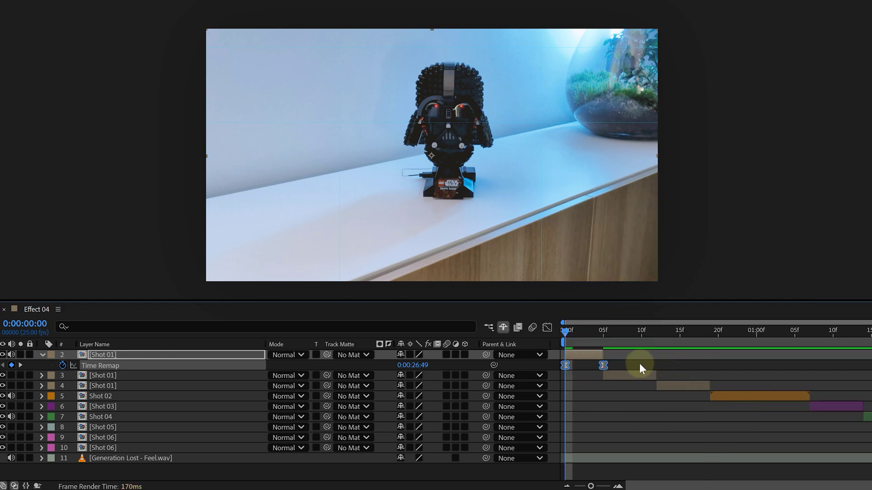
# In the Graph Editor, drag both keyframes' influence handles inward into a sharp mid-clip speed peak.
pyautogui.click(547, 328)
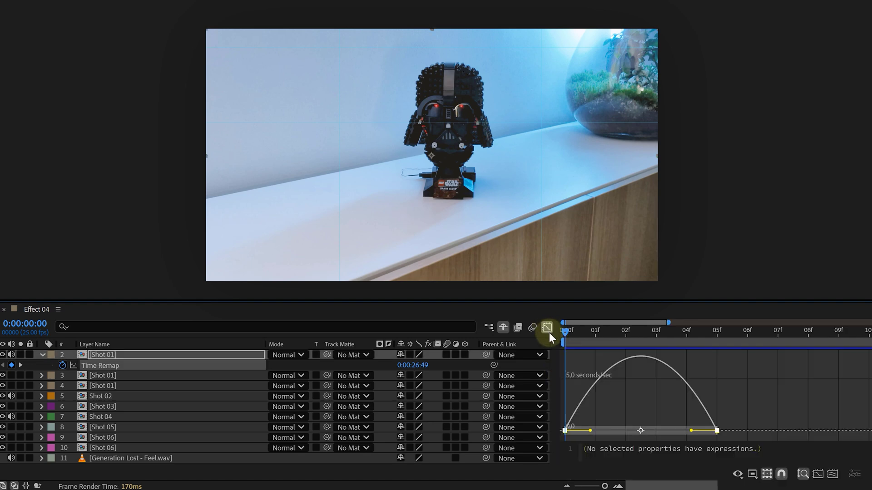
pyautogui.moveTo(590, 431); pyautogui.dragTo(603, 431)
pyautogui.moveTo(690, 432); pyautogui.dragTo(678, 431)
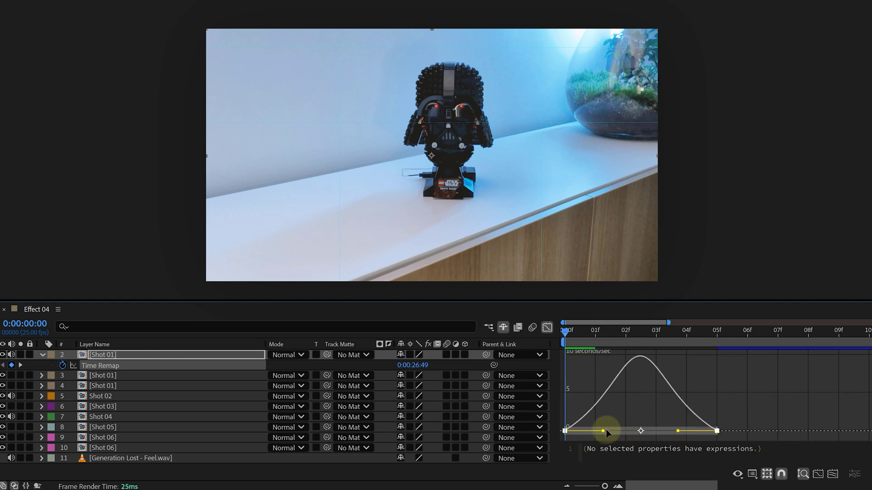
pyautogui.moveTo(604, 431); pyautogui.dragTo(616, 431)
pyautogui.moveTo(677, 432); pyautogui.dragTo(672, 432)
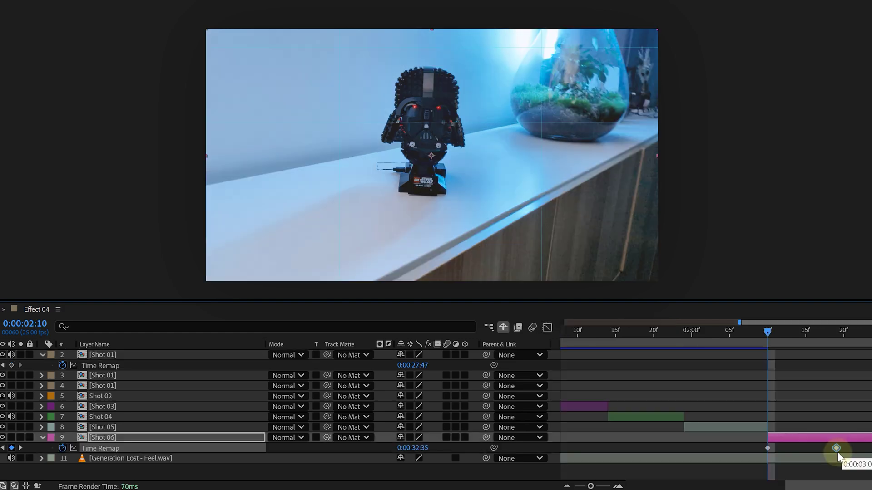
# Reposition Shot 06's time-remap keyframes, scrub through the clip, and show its speed graph.
pyautogui.moveTo(838, 452); pyautogui.dragTo(762, 456)
pyautogui.click(691, 448)
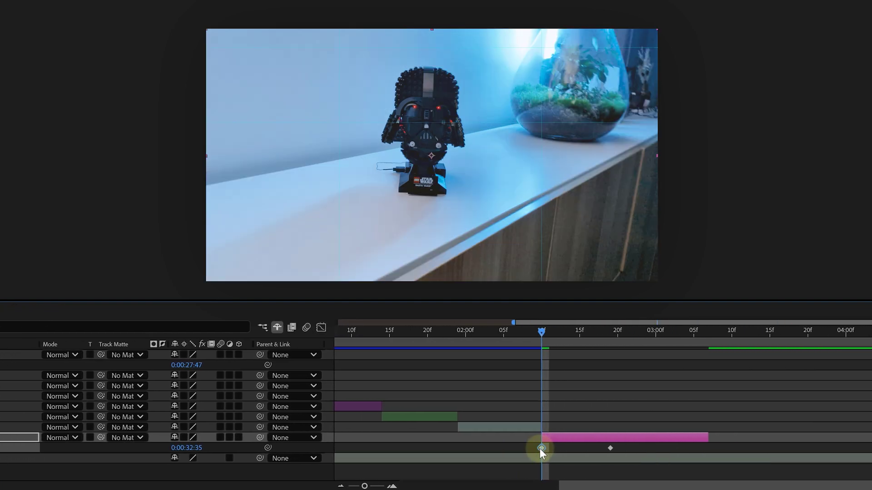
pyautogui.moveTo(573, 331); pyautogui.dragTo(639, 334)
pyautogui.click(258, 327)
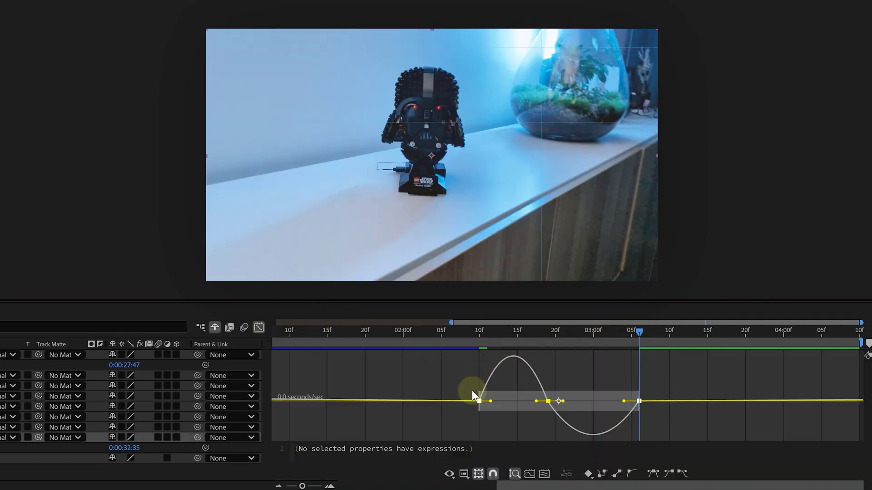